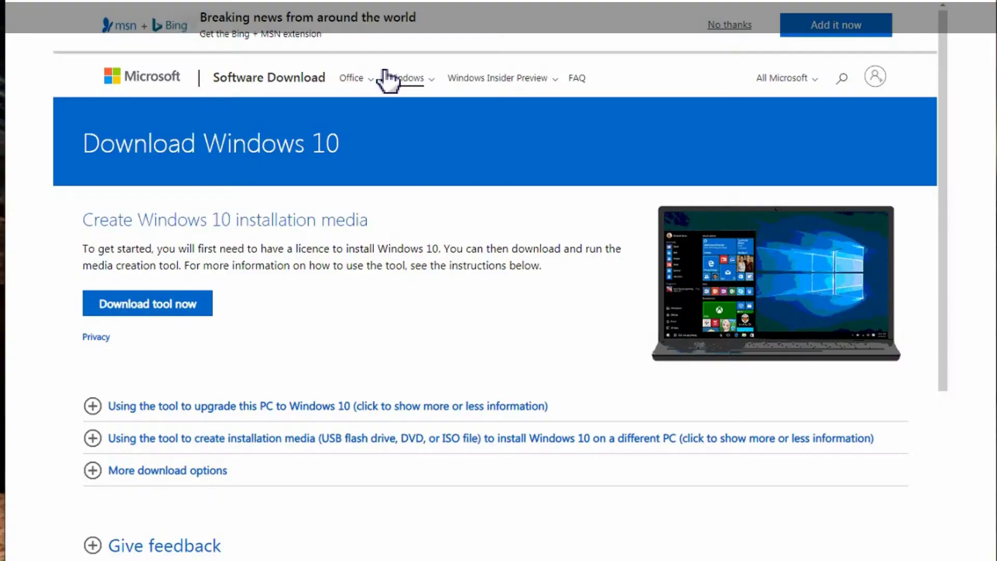
# Step: Download the media creation tool and allow it to run through User Account Control
pyautogui.click(156, 313)
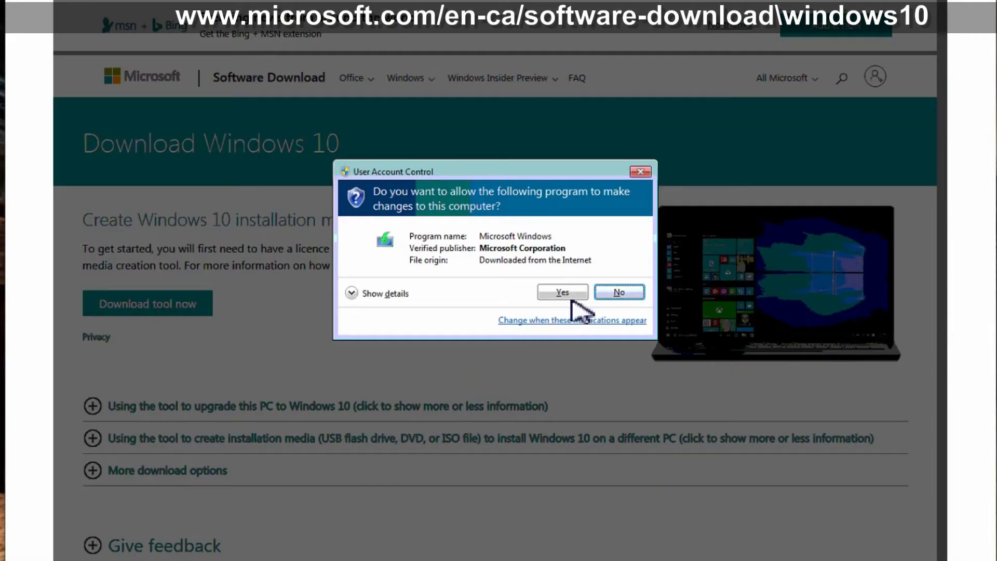
pyautogui.click(554, 295)
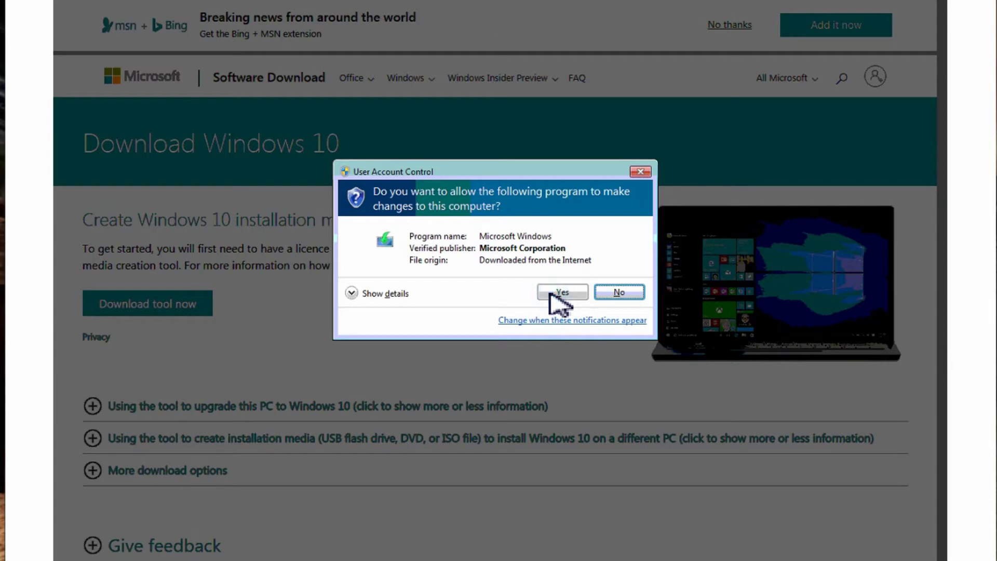
pyautogui.click(559, 295)
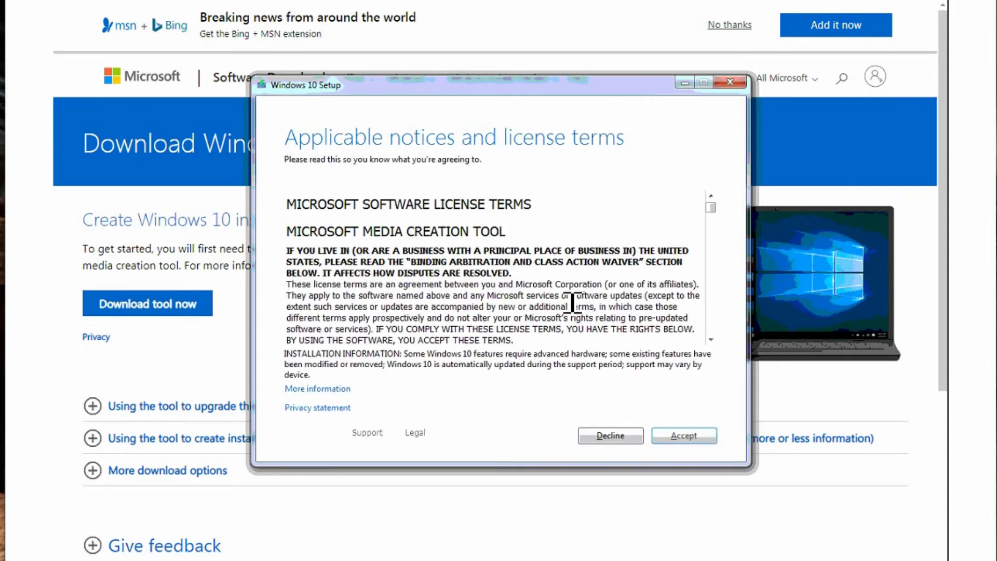
# Step: Accept the setup tool's license terms and proceed with 'Upgrade this PC now'
pyautogui.click(679, 437)
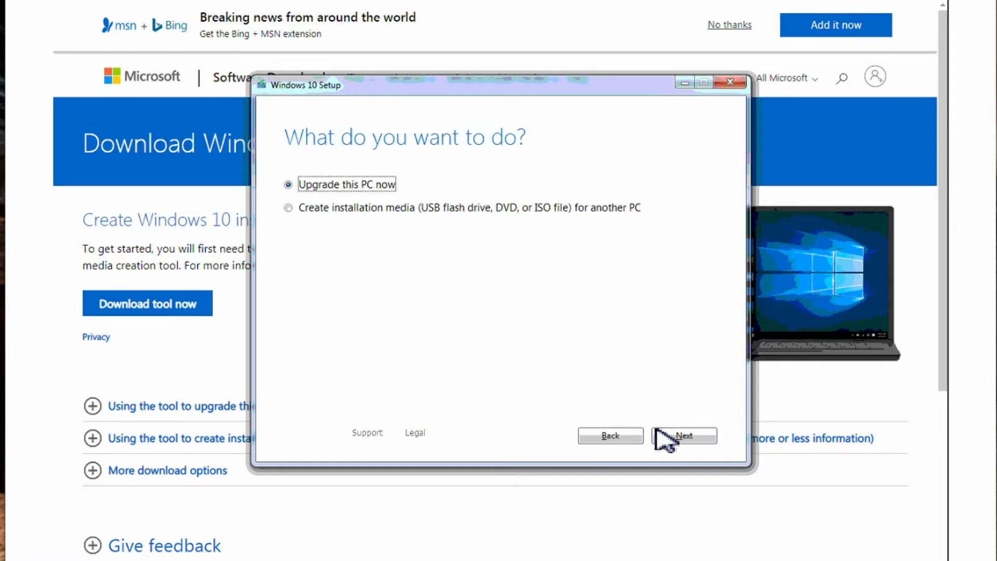
pyautogui.click(692, 436)
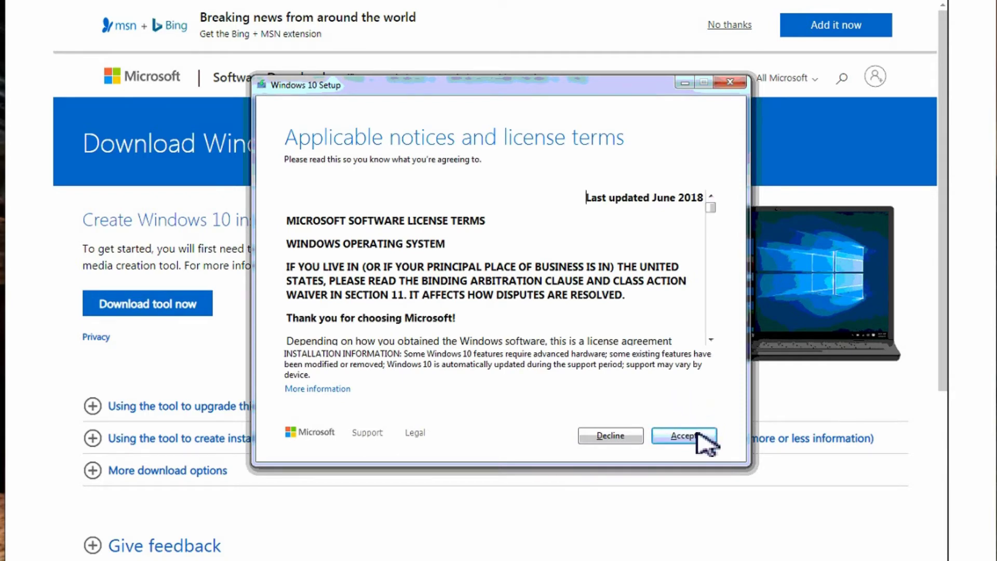
# Step: Accept the Windows 10 license terms
pyautogui.click(706, 447)
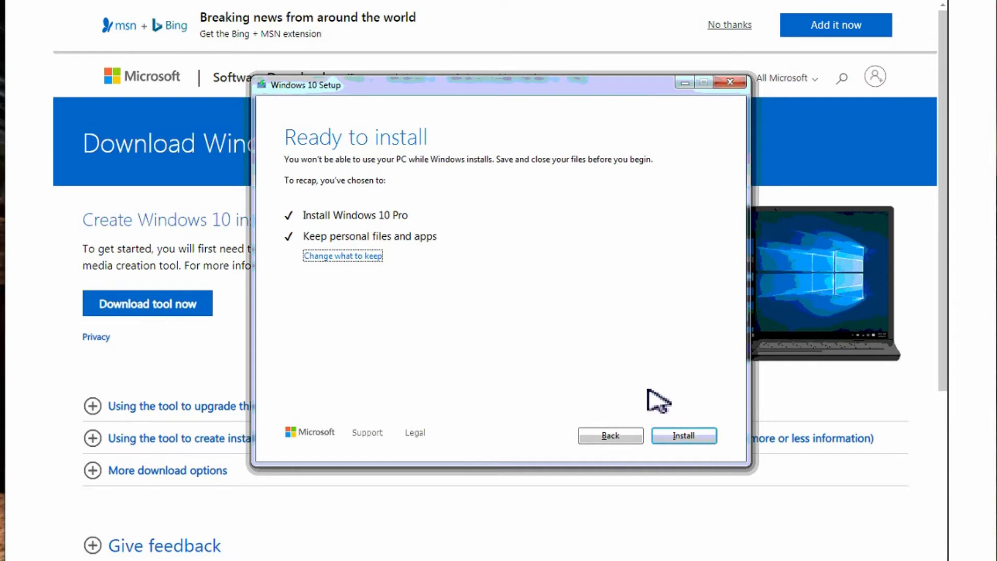
# Step: Start installing Windows 10 Pro, keeping personal files and apps
pyautogui.click(675, 438)
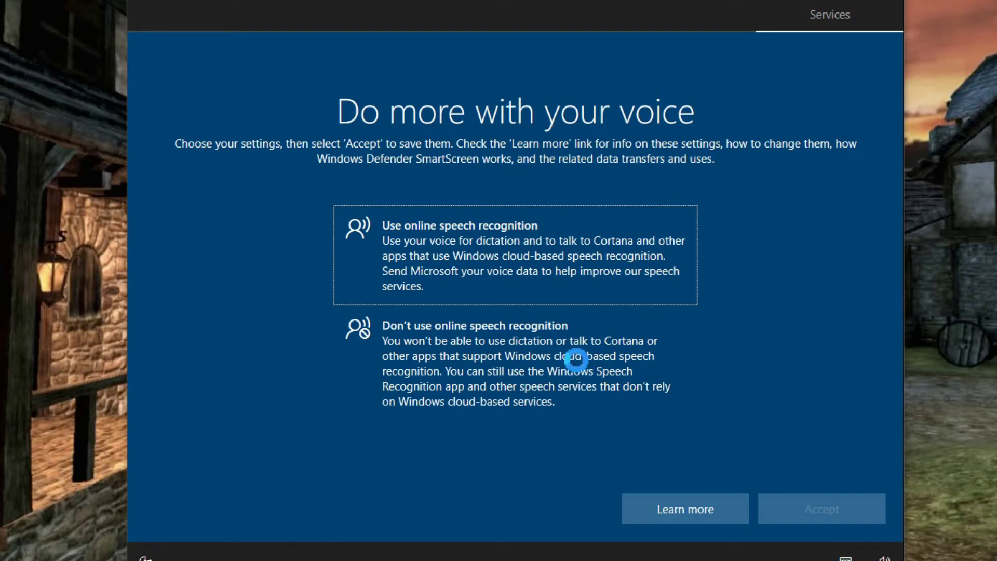
# Step: Decline online speech recognition, location sharing and Find my device
pyautogui.click(573, 356)
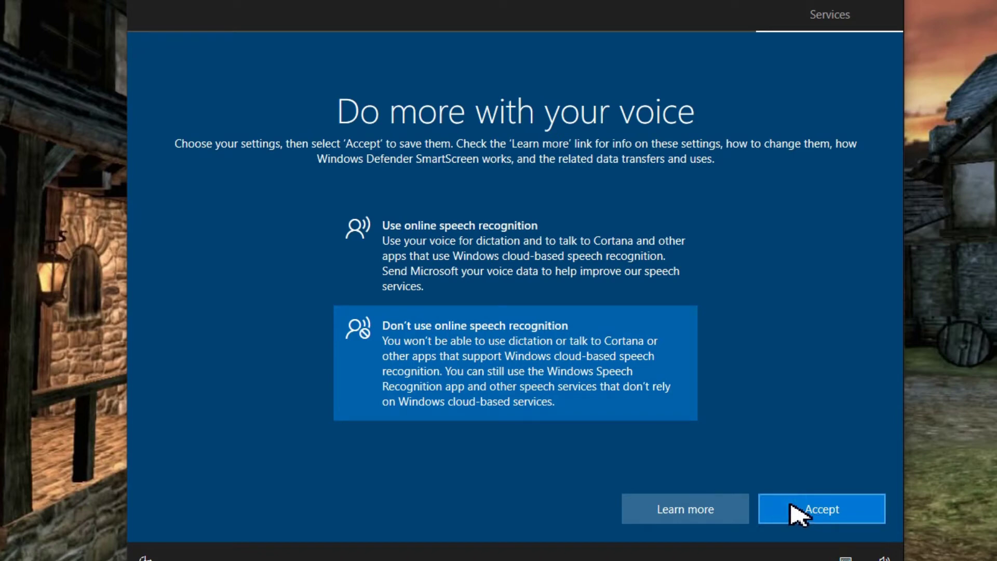
pyautogui.click(787, 503)
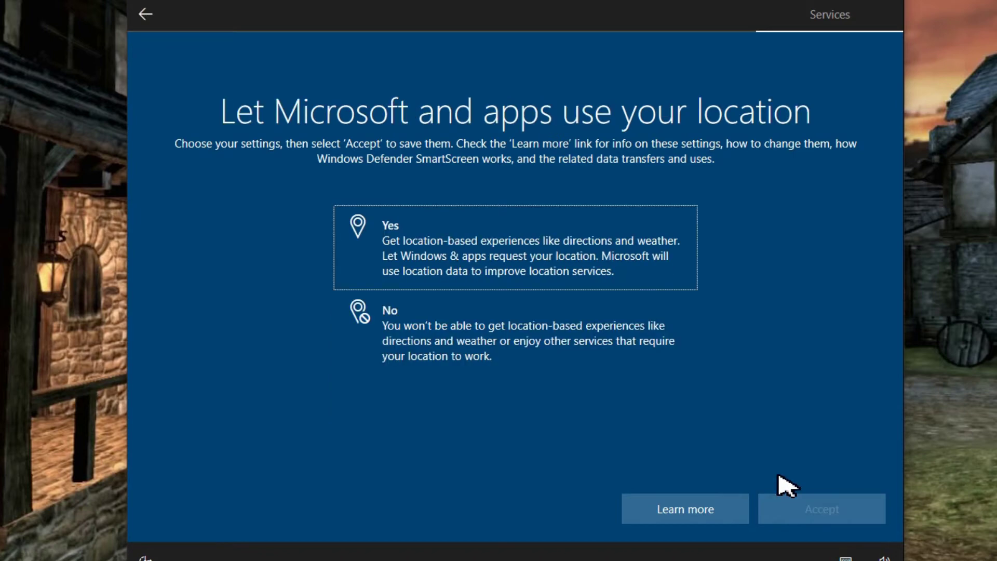
pyautogui.click(639, 343)
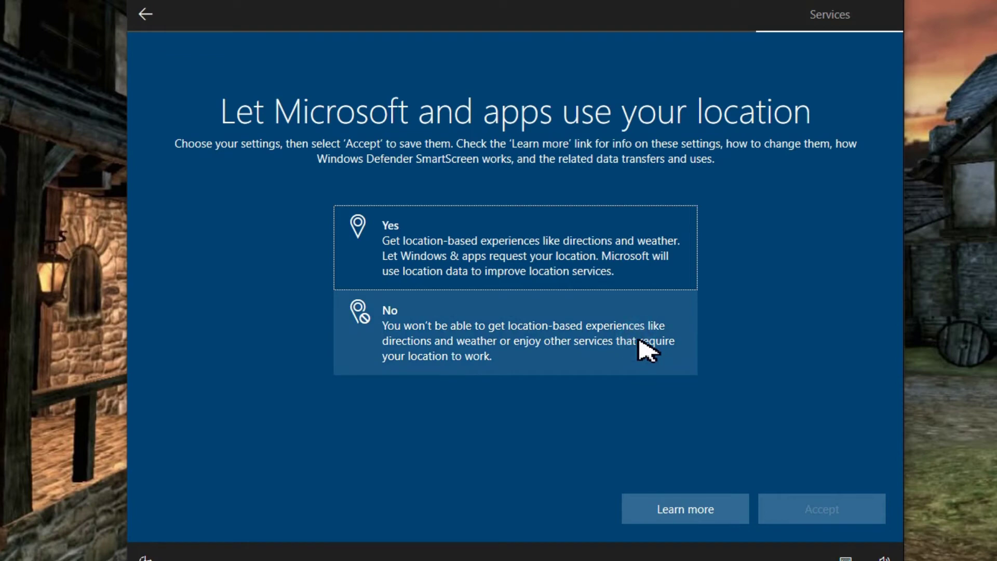
pyautogui.click(638, 343)
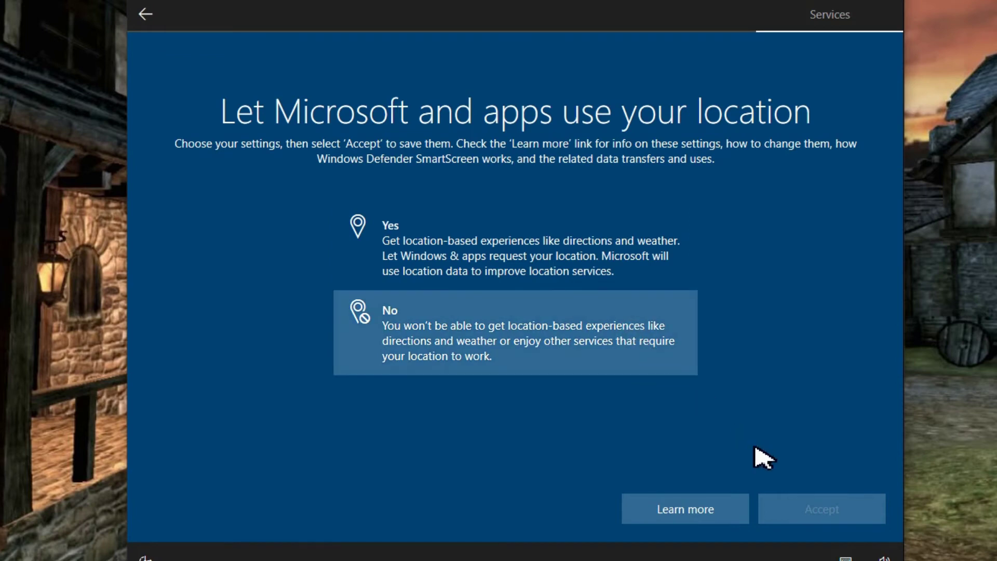
pyautogui.click(795, 510)
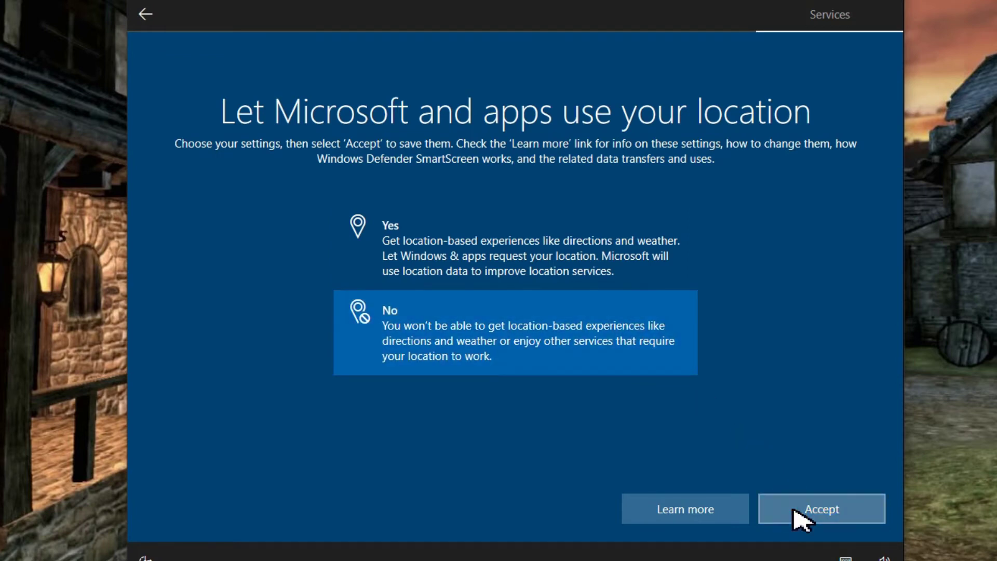
pyautogui.click(601, 328)
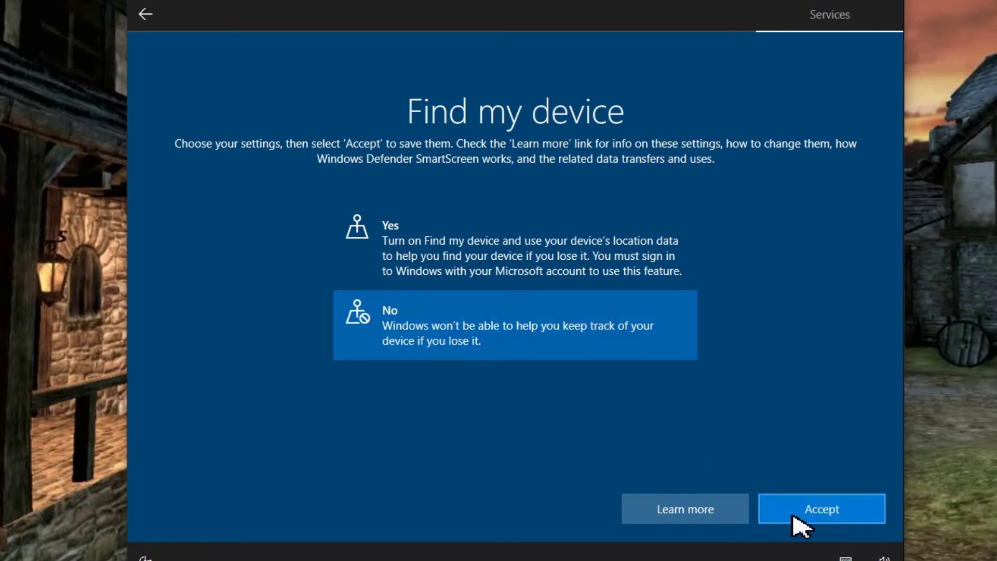
pyautogui.click(793, 515)
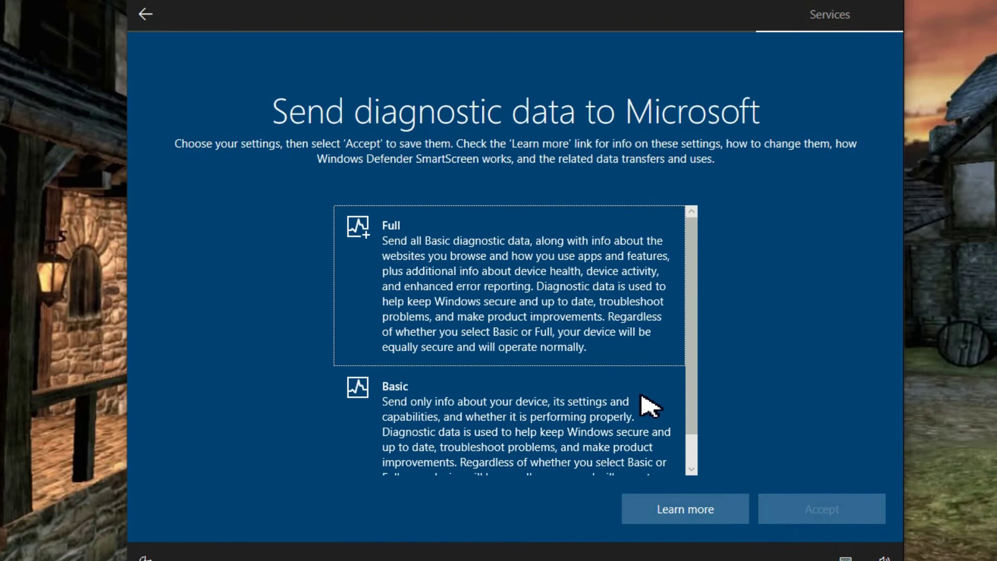
# Step: Choose Basic diagnostics and decline inking data, tailored experiences and advertising ID
pyautogui.click(638, 398)
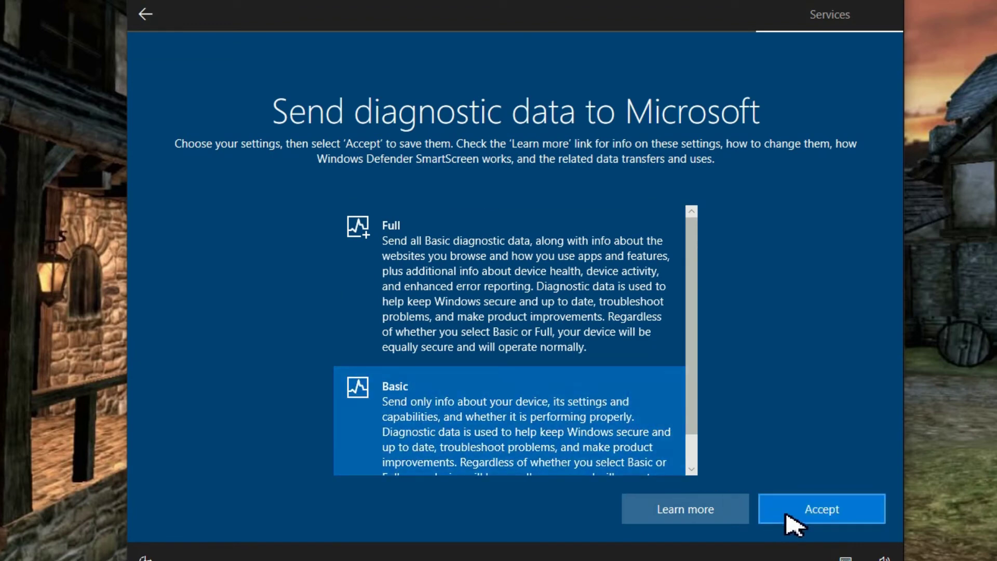
pyautogui.click(788, 522)
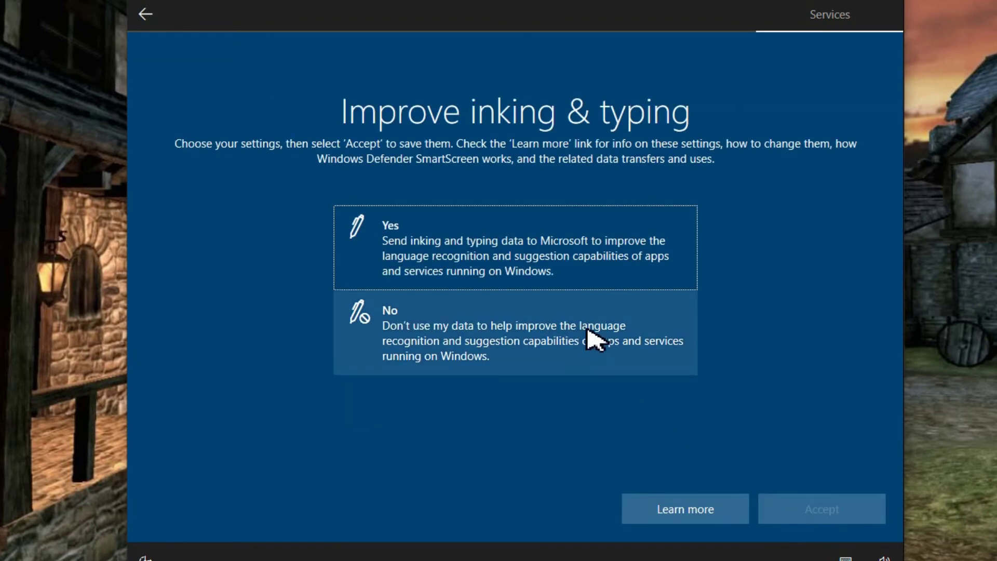
pyautogui.click(592, 338)
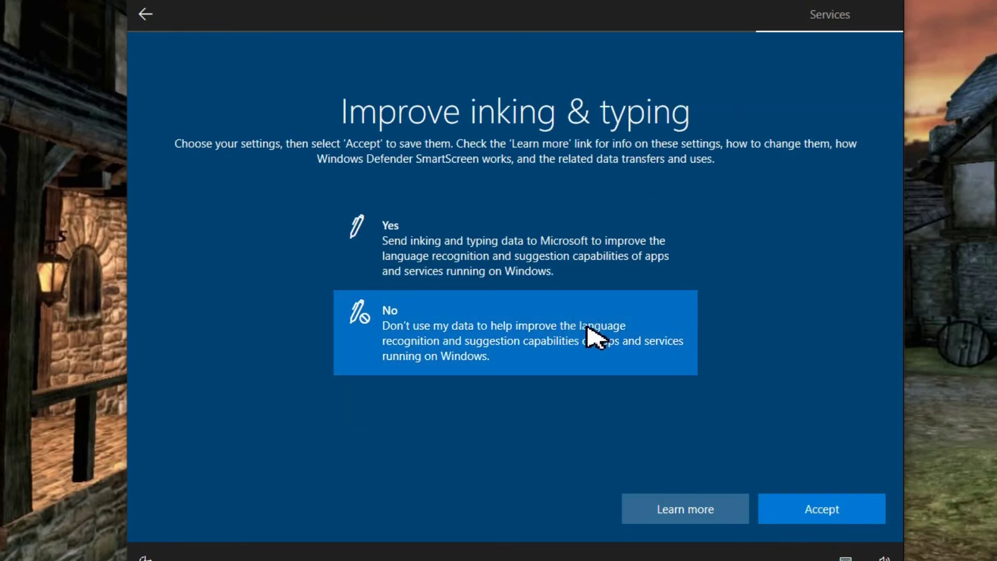
pyautogui.click(805, 511)
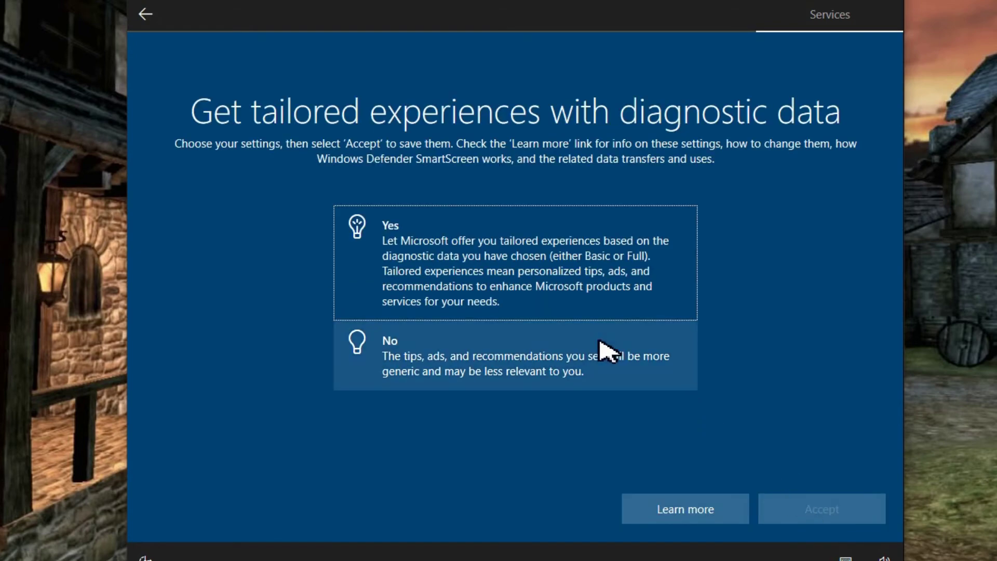
pyautogui.click(598, 340)
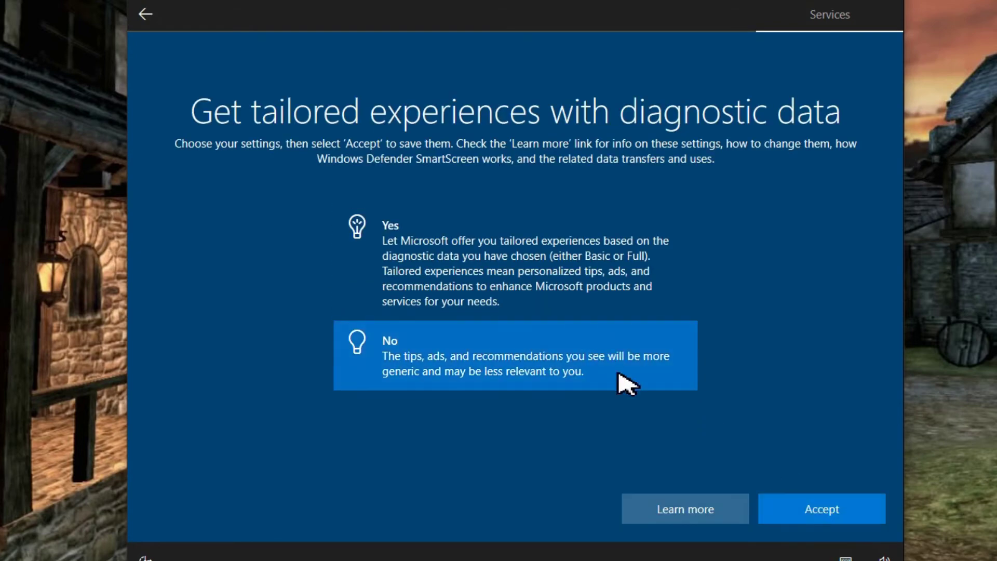
pyautogui.click(801, 514)
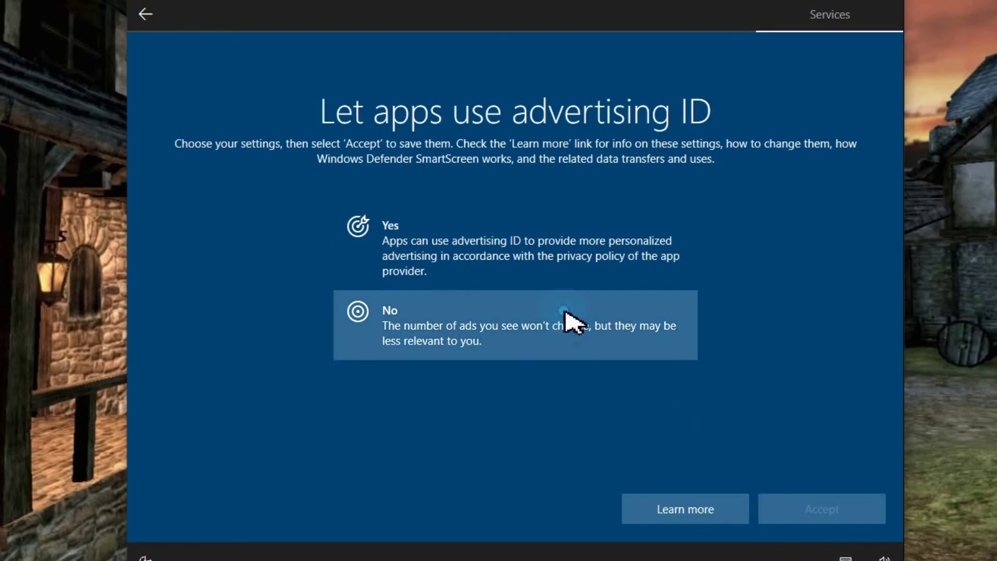
pyautogui.click(566, 316)
pyautogui.click(782, 510)
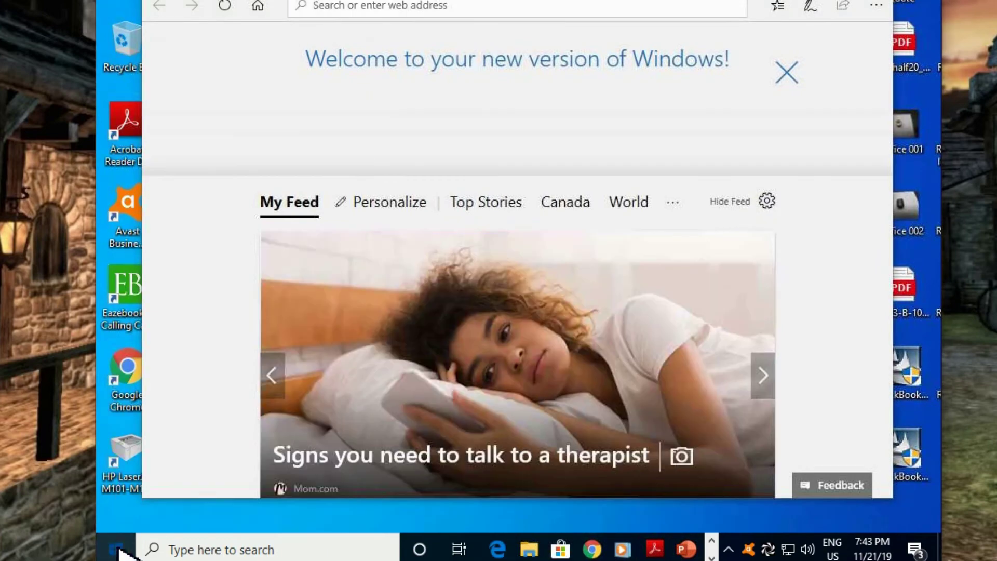
# Step: Open the System About page from the Start button's quick menu
pyautogui.rightClick(118, 549)
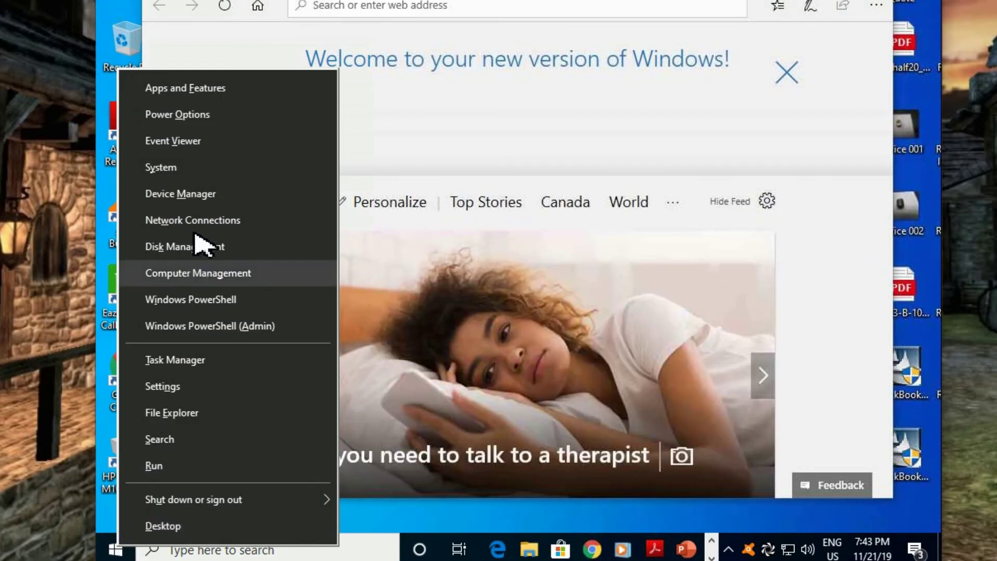
pyautogui.click(193, 166)
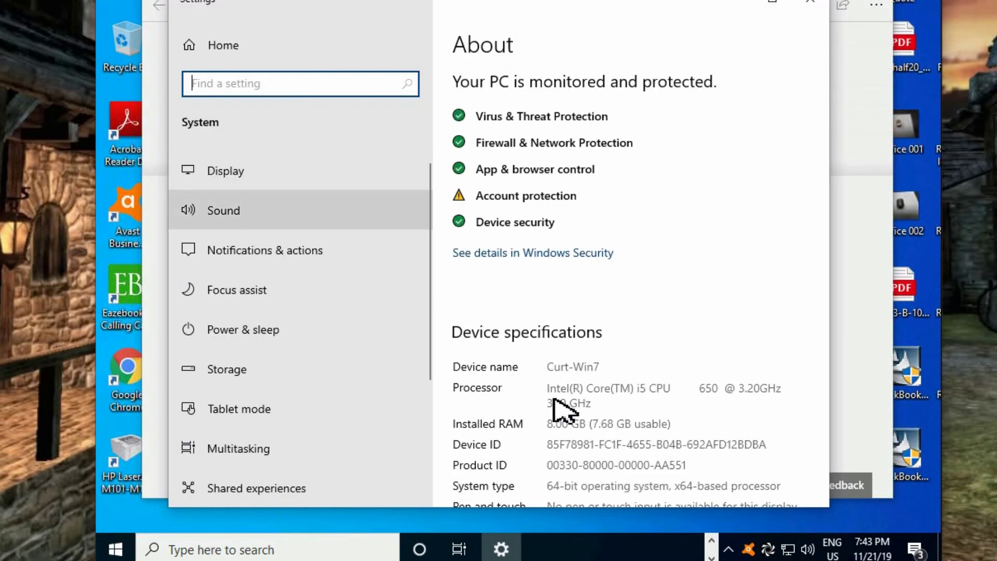
pyautogui.scroll(-3, 559, 409)
pyautogui.scroll(-1, 557, 409)
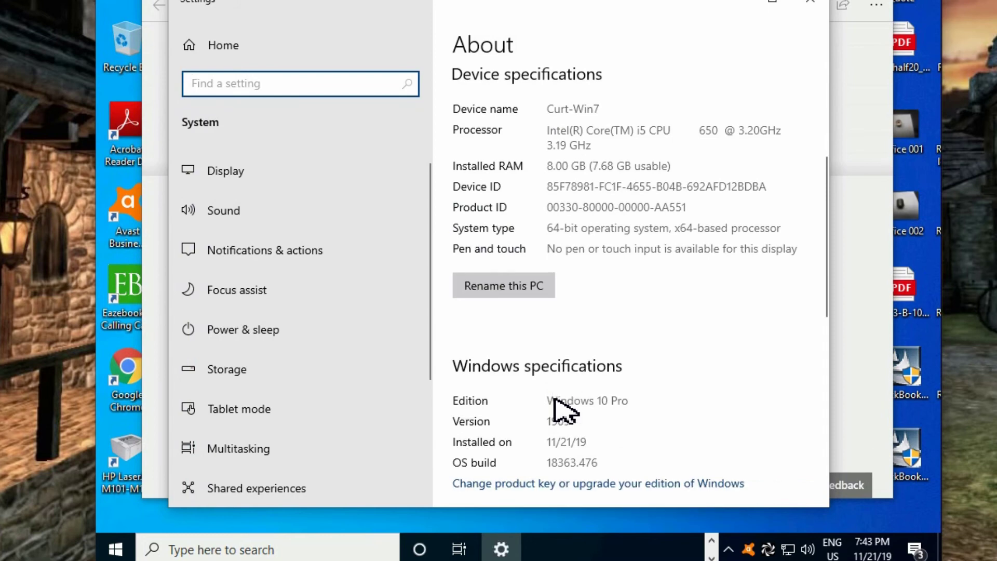
pyautogui.scroll(-1, 596, 383)
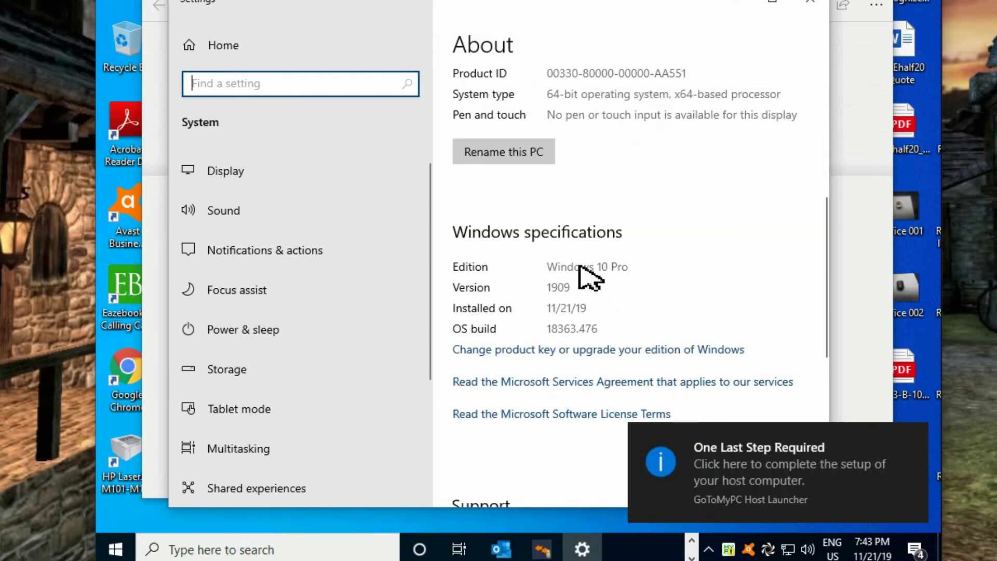
pyautogui.scroll(-2, 580, 266)
pyautogui.scroll(-3, 580, 266)
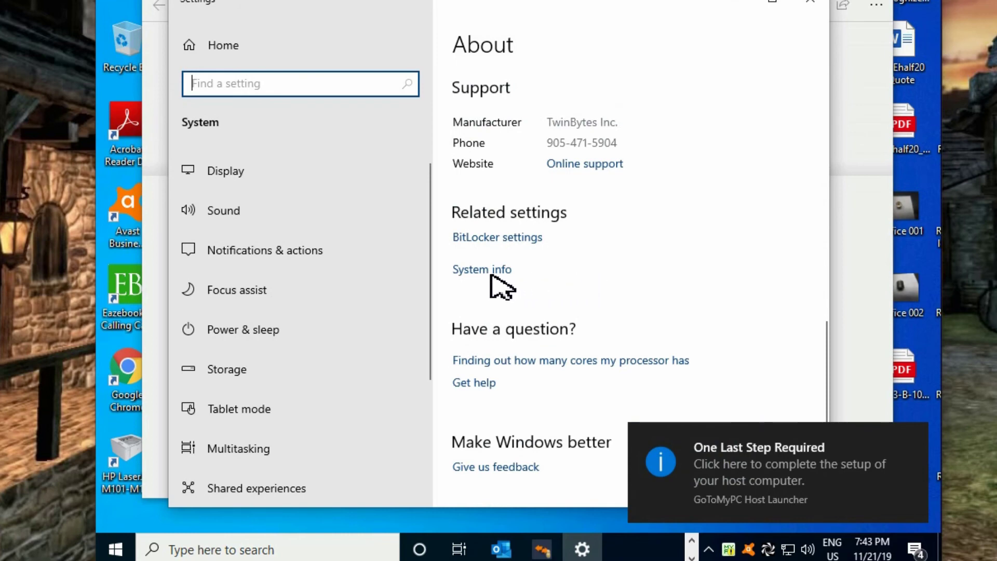
pyautogui.scroll(-1, 487, 265)
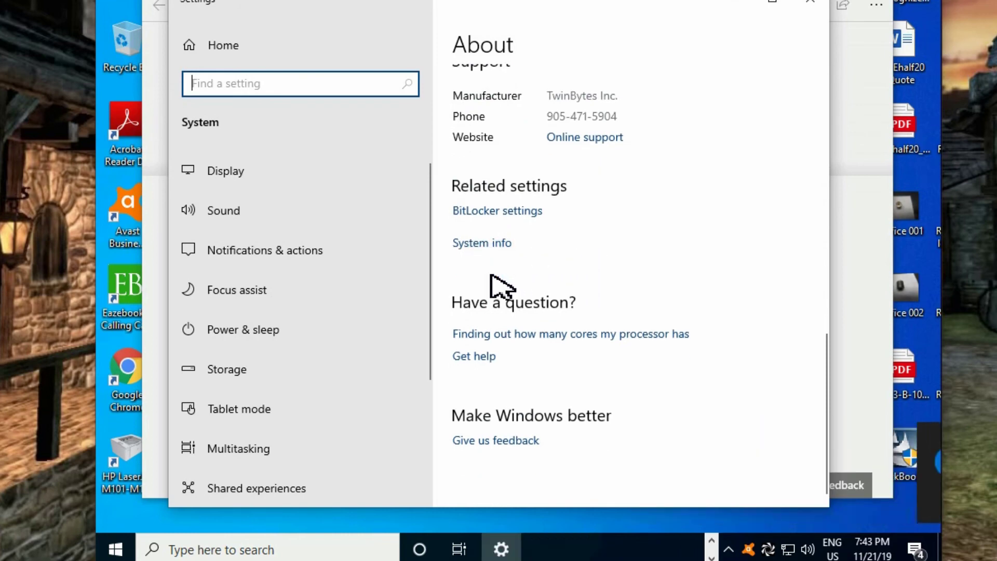
# Step: Open the Control Panel System information page from Related settings
pyautogui.click(485, 243)
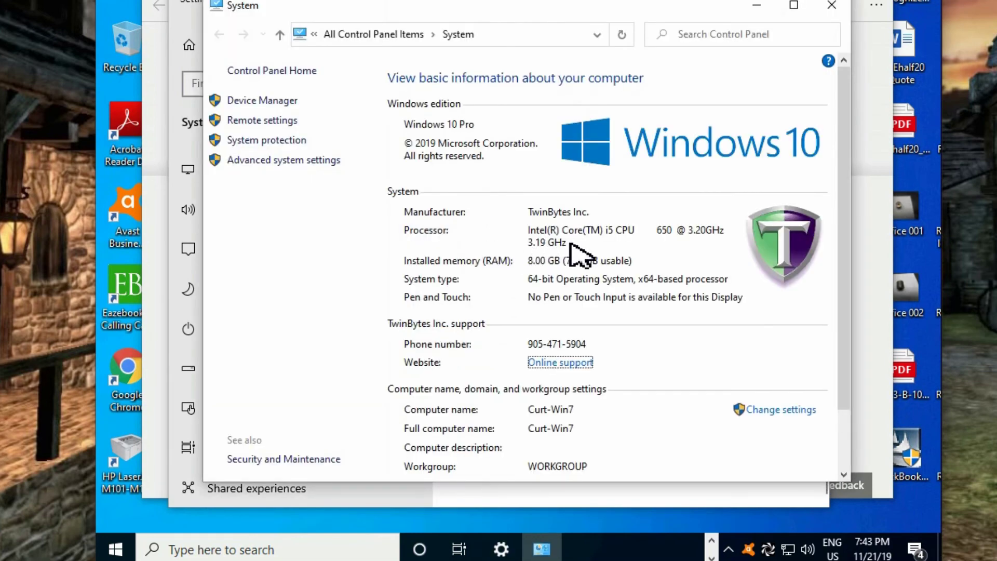
pyautogui.scroll(-3, 574, 253)
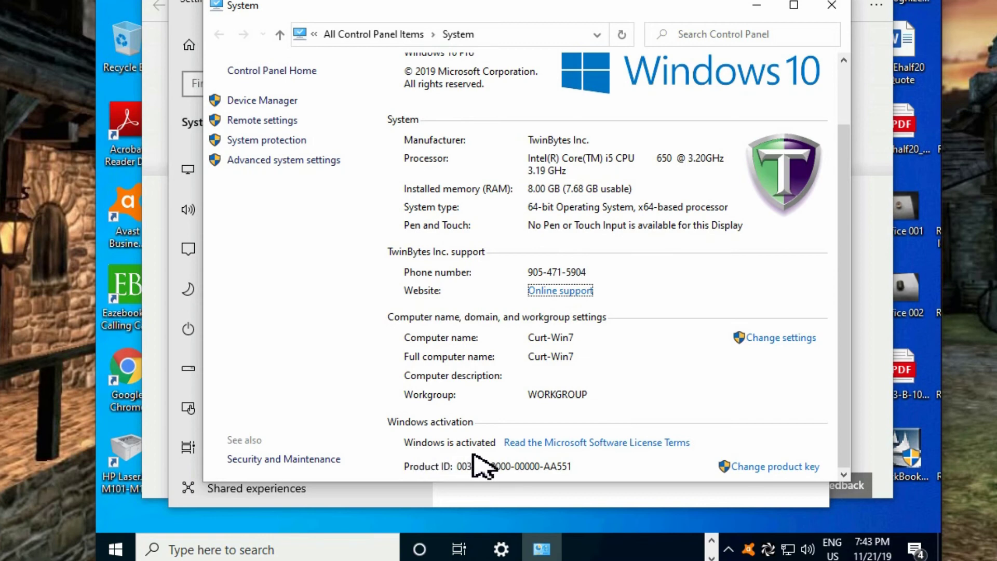
pyautogui.scroll(2, 498, 422)
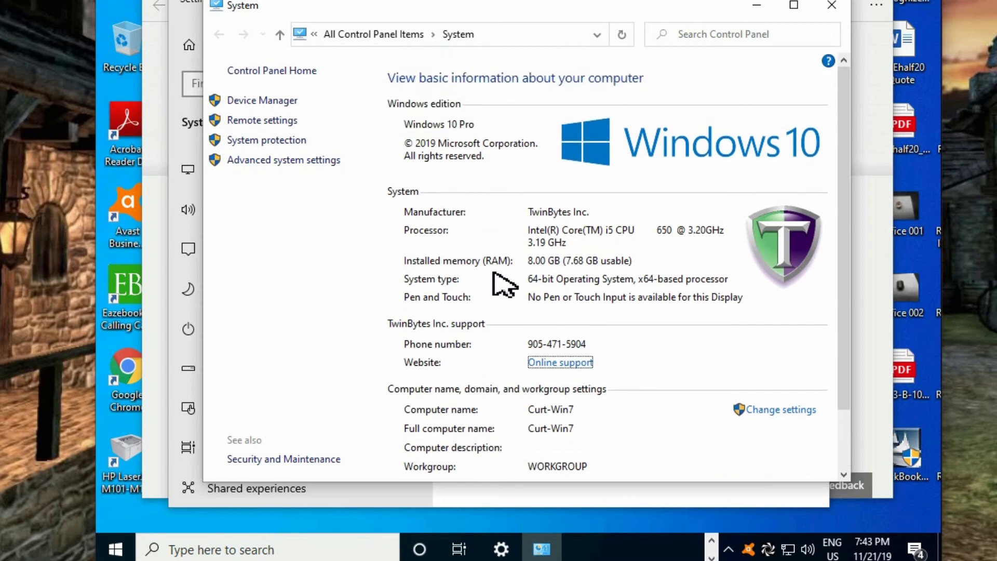